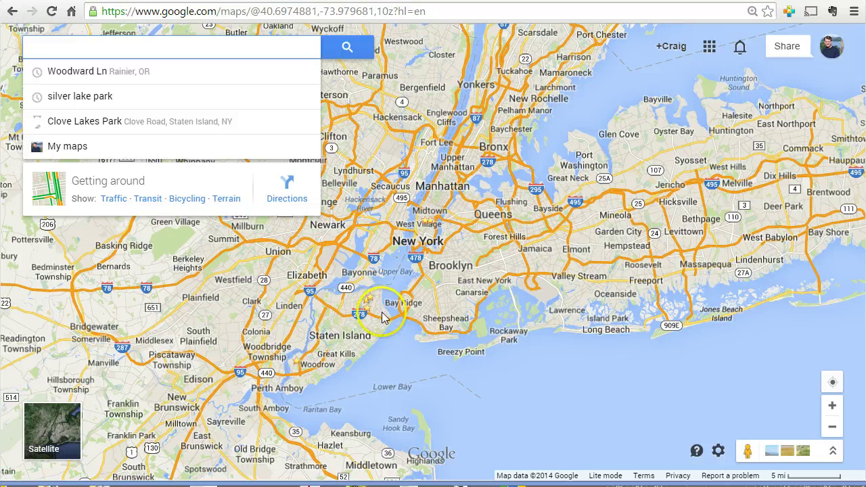
# Zoom and pan Google Maps to Staten Island's north shore near Snug Harbor, then open the search dropdown.
pyautogui.scroll(5, 378, 302)
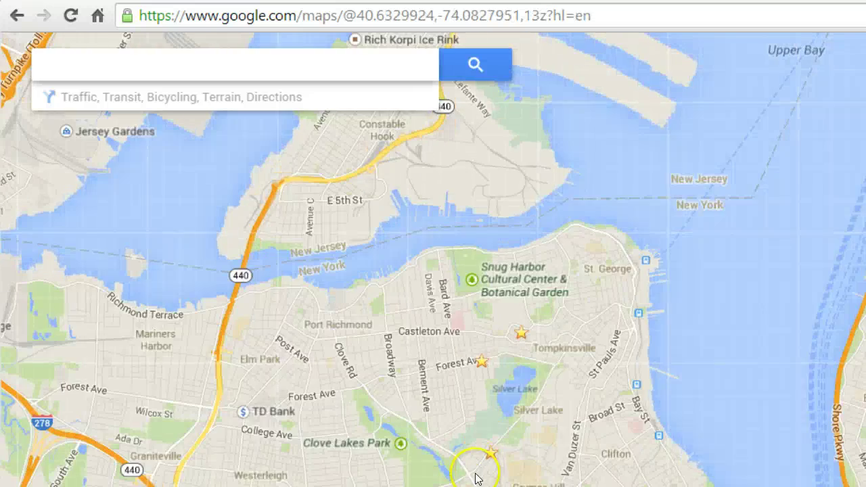
pyautogui.moveTo(498, 450); pyautogui.dragTo(592, 478)
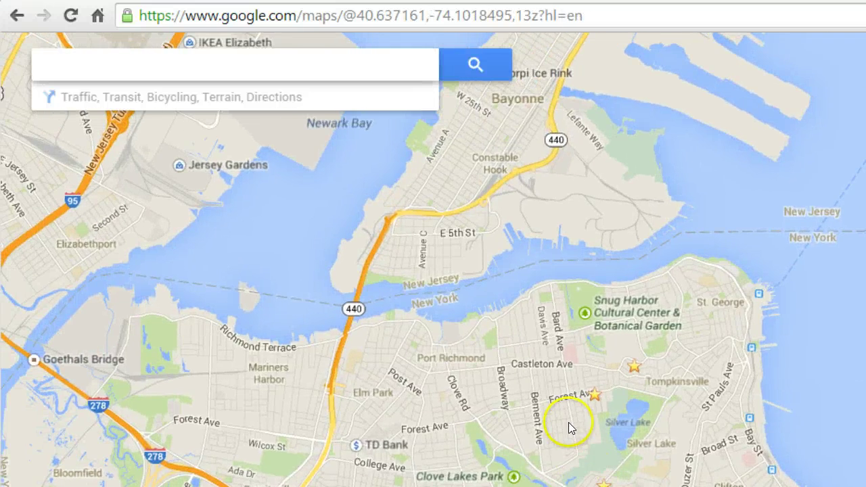
pyautogui.scroll(1, 569, 346)
pyautogui.scroll(2, 644, 467)
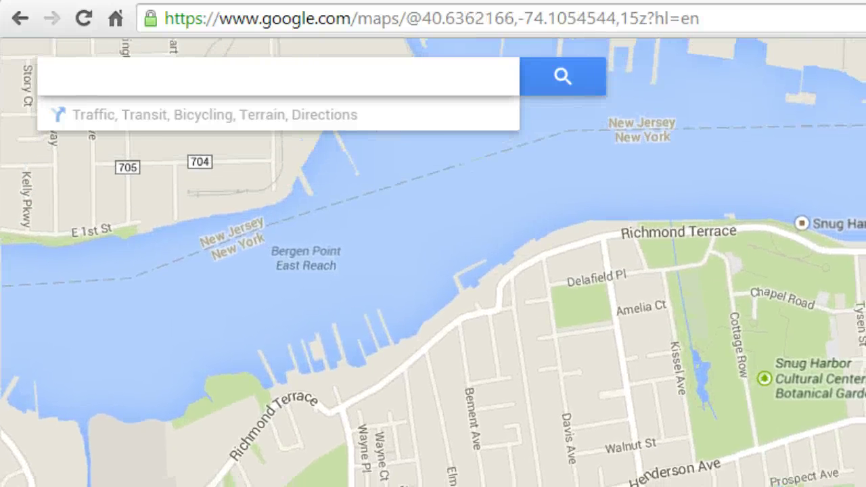
pyautogui.click(594, 407)
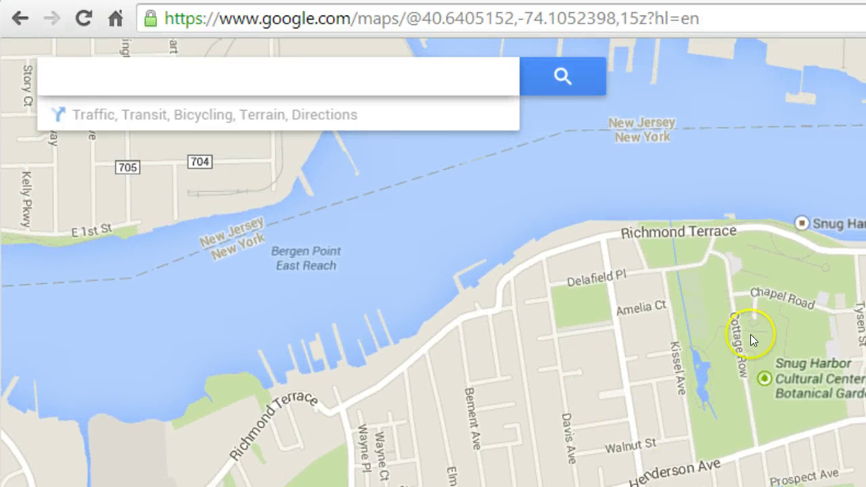
pyautogui.click(746, 287)
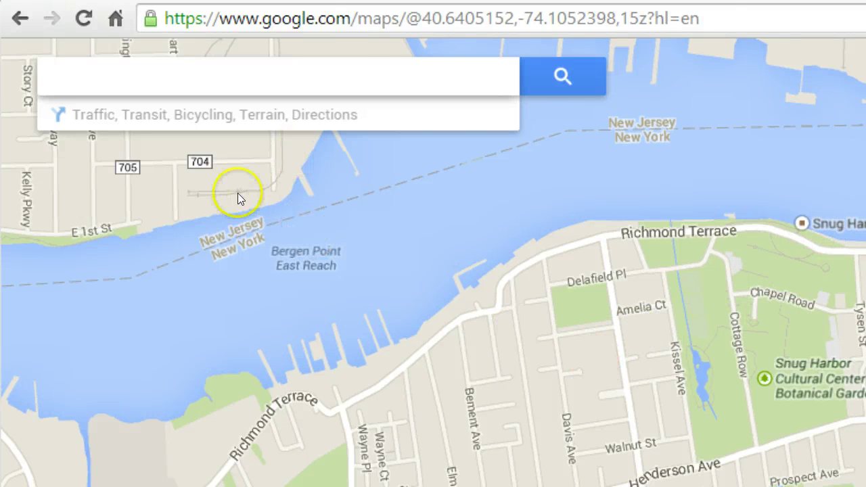
pyautogui.moveTo(456, 124)
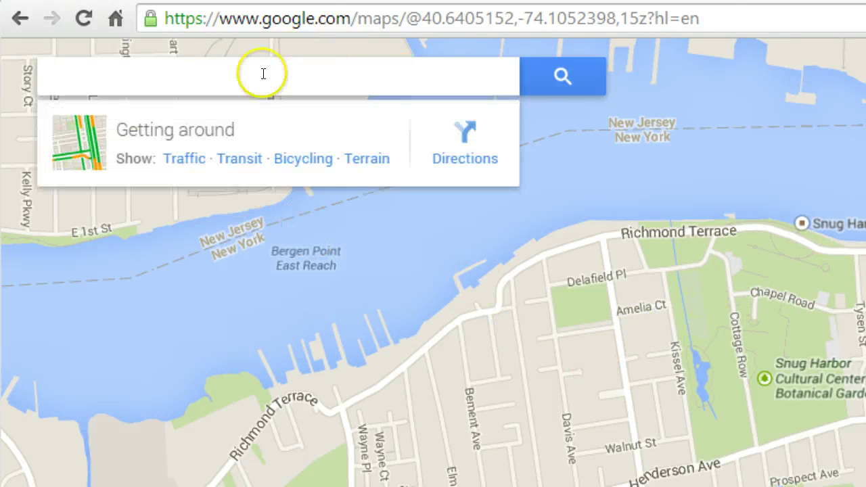
pyautogui.click(338, 82)
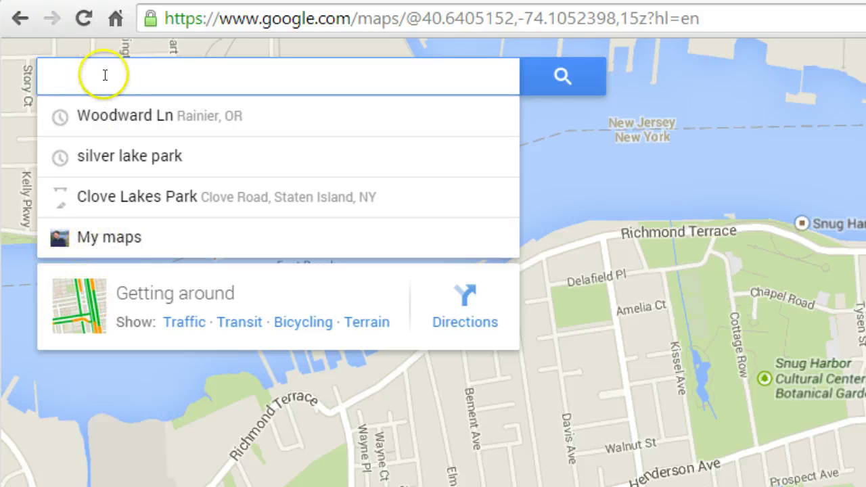
# Go to My maps from the search dropdown and create a new untitled map.
pyautogui.click(108, 237)
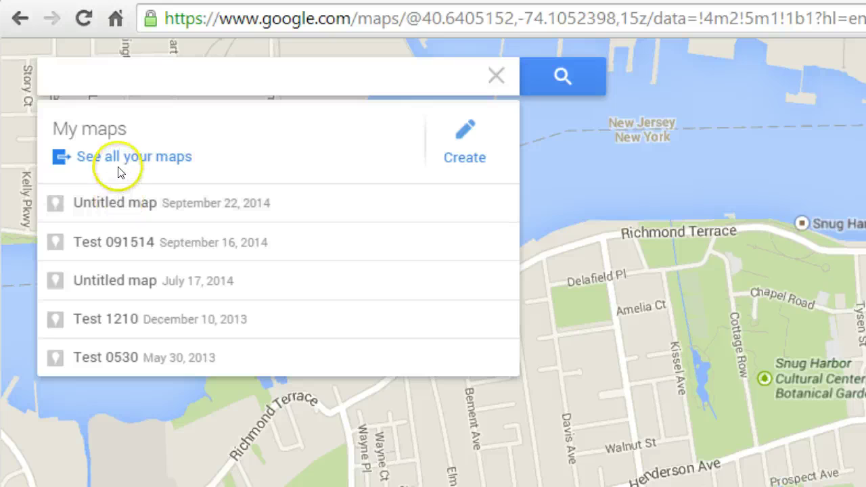
pyautogui.click(174, 162)
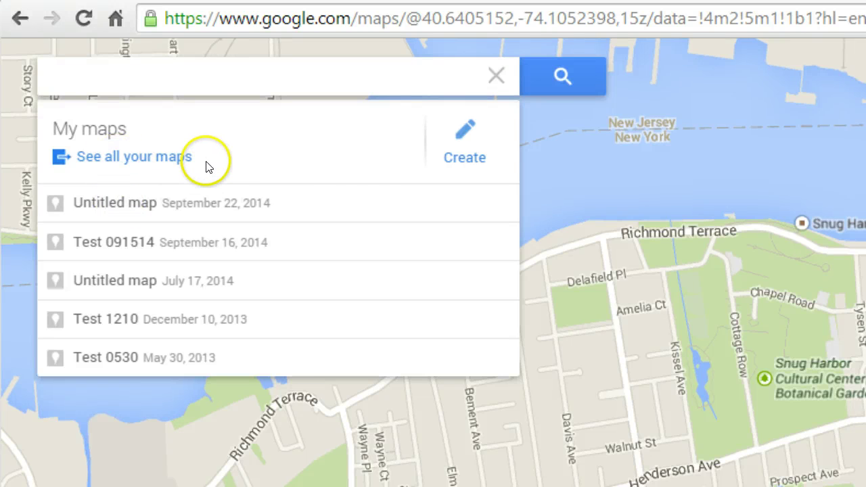
pyautogui.click(467, 148)
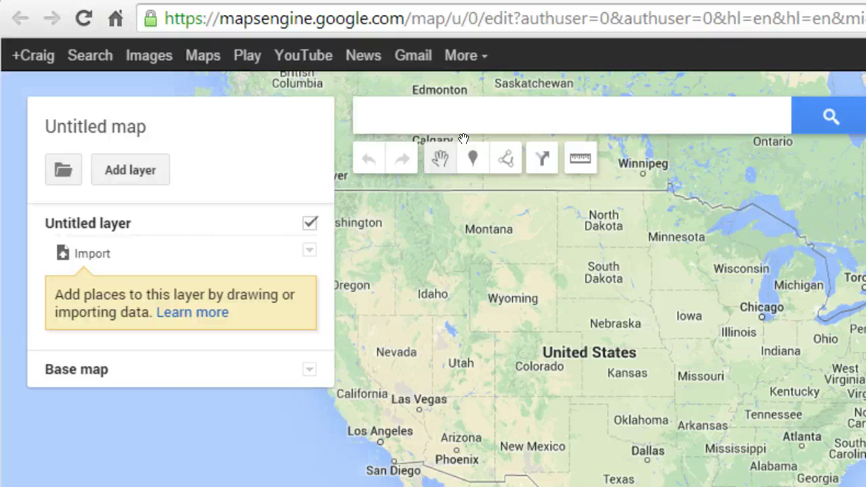
# Zoom the new map in to Staten Island's north shore around Randall Manor and Henderson Ave.
pyautogui.click(858, 338)
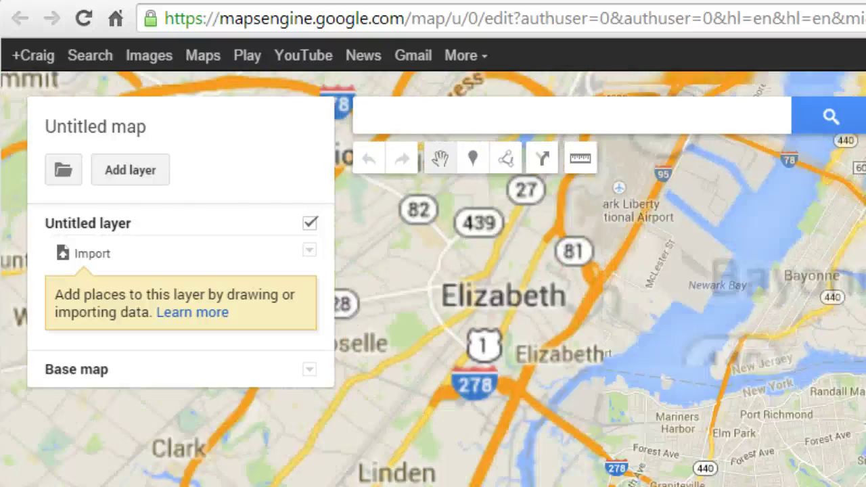
pyautogui.click(813, 434)
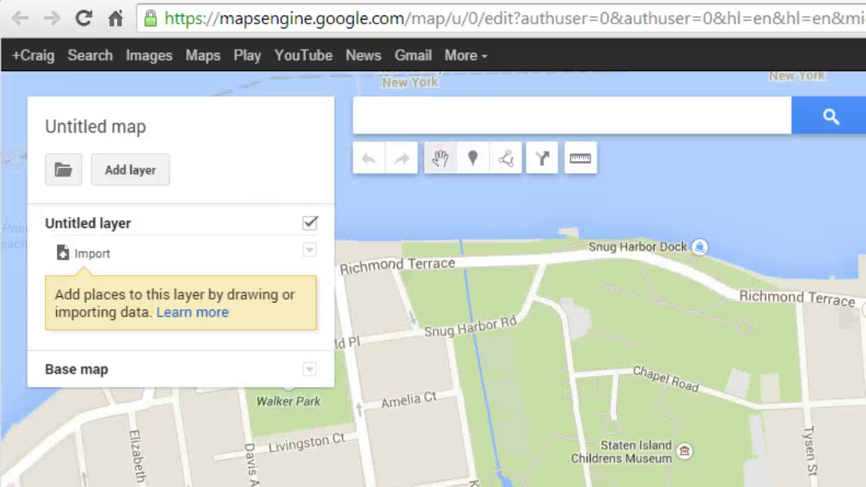
pyautogui.click(769, 444)
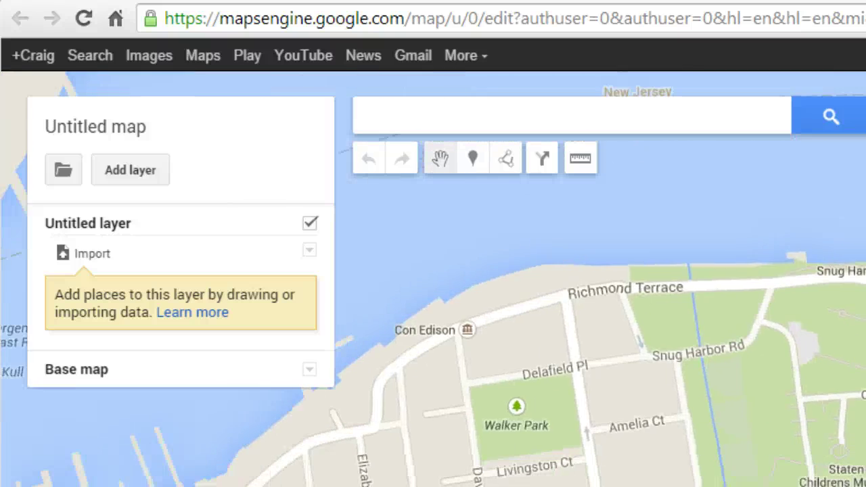
pyautogui.click(769, 410)
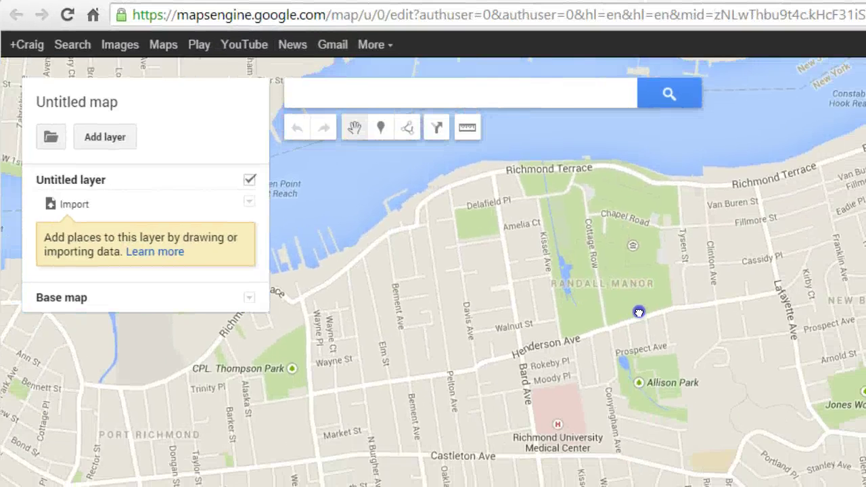
pyautogui.moveTo(639, 312); pyautogui.dragTo(668, 300)
# Rename the map to 'Staten Island Parks' and save the title.
pyautogui.click(100, 106)
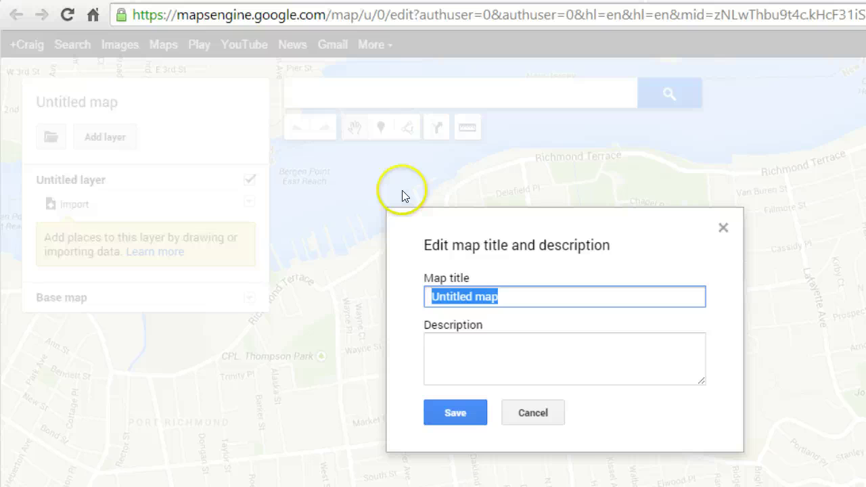
pyautogui.write('Staten Island Parks')
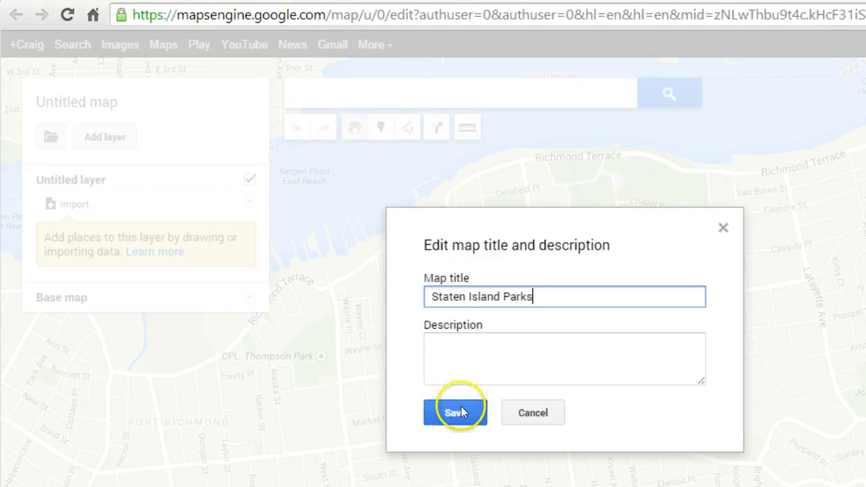
pyautogui.click(457, 413)
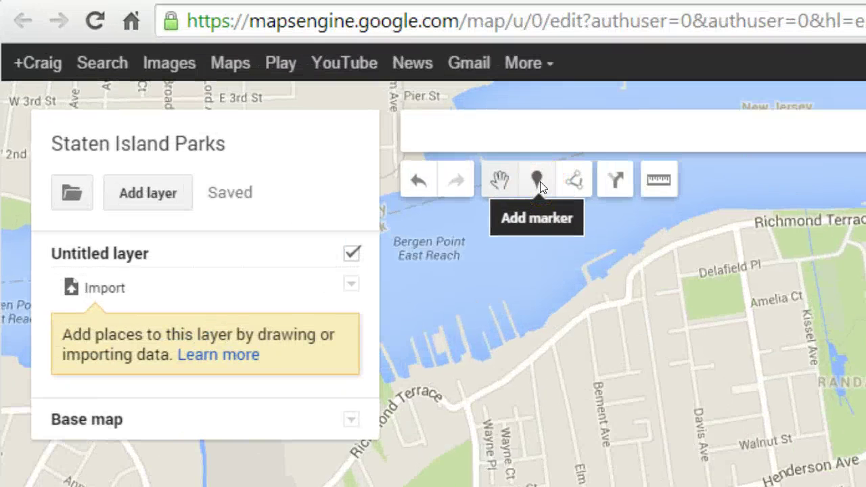
# Add a marker near Cottage Row named 'Snug Harbor Cultural Center'.
pyautogui.click(538, 183)
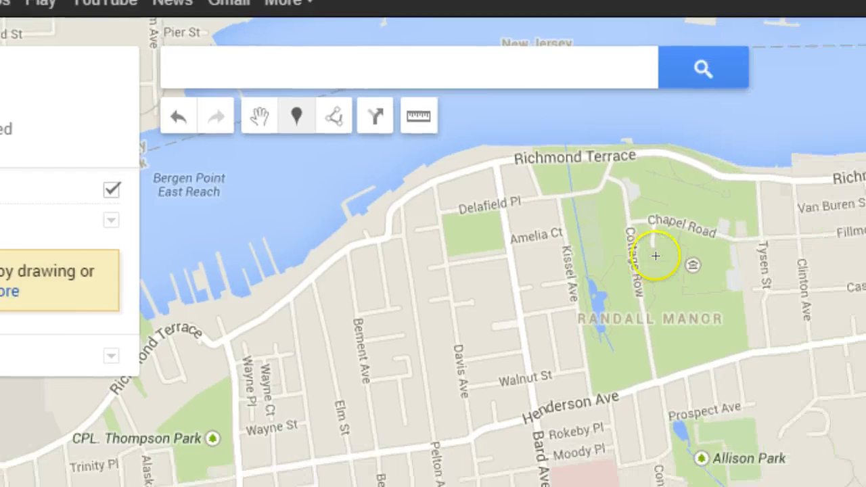
pyautogui.click(656, 256)
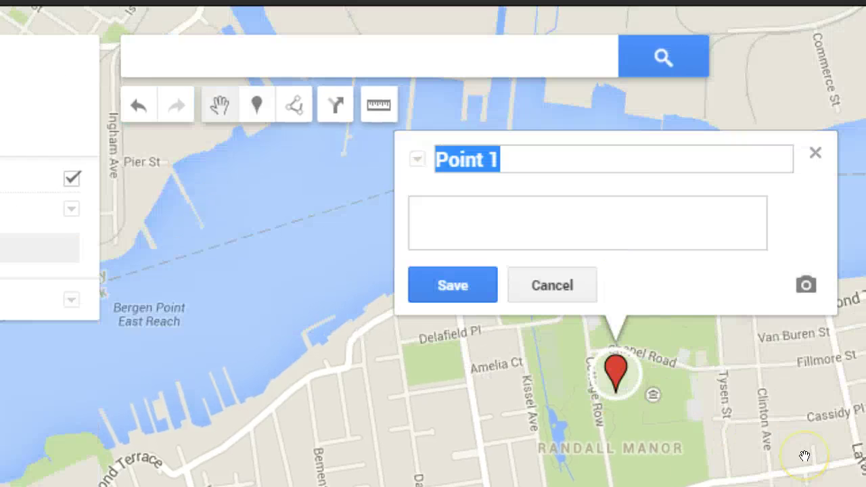
pyautogui.write('Snug Harbor Cultural')
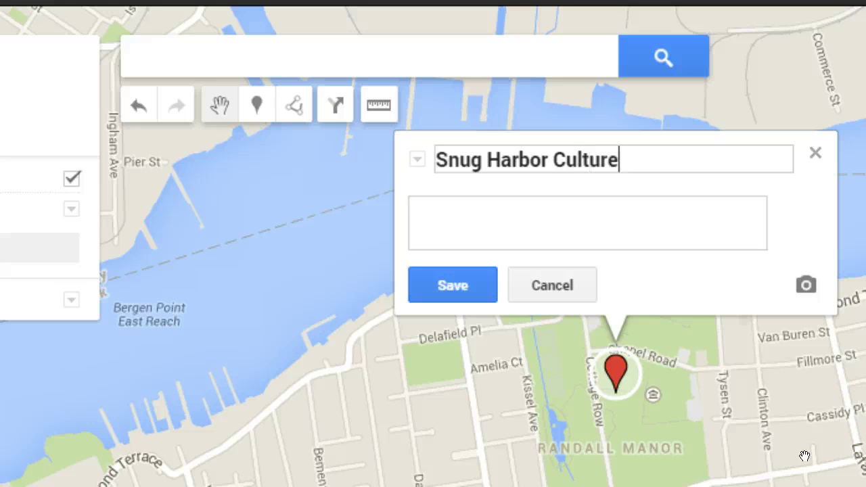
pyautogui.write(' Center')
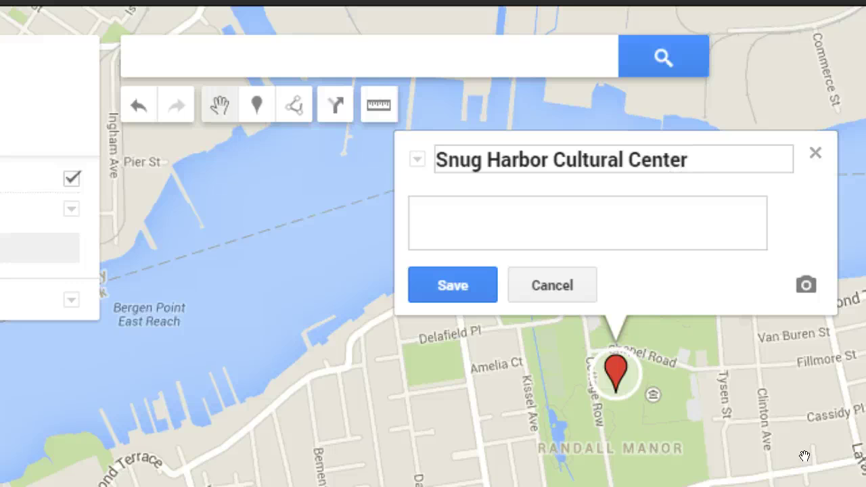
pyautogui.click(451, 293)
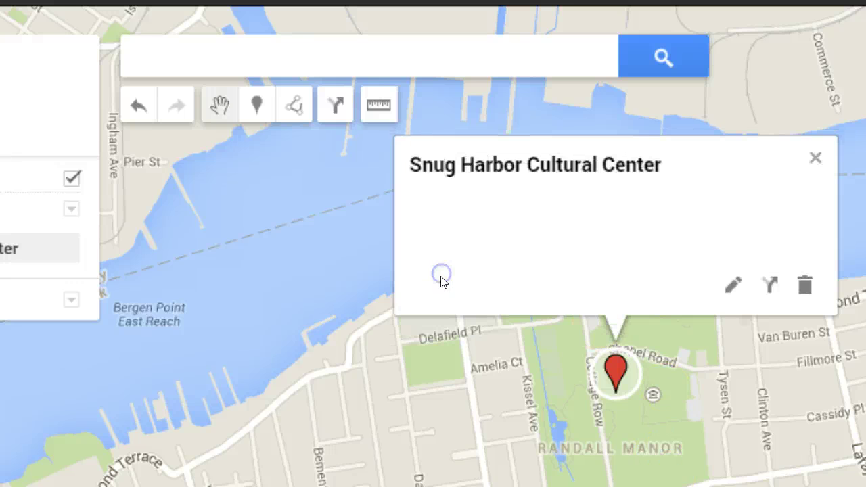
pyautogui.click(256, 107)
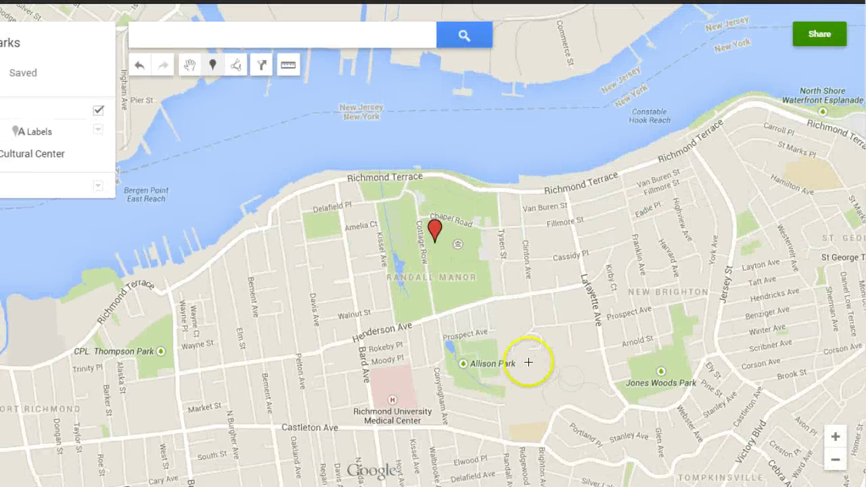
pyautogui.moveTo(528, 359); pyautogui.dragTo(518, 193)
# Drop a marker on Silver Lake's northern shore named 'Silver Lake Park' and save it.
pyautogui.click(598, 373)
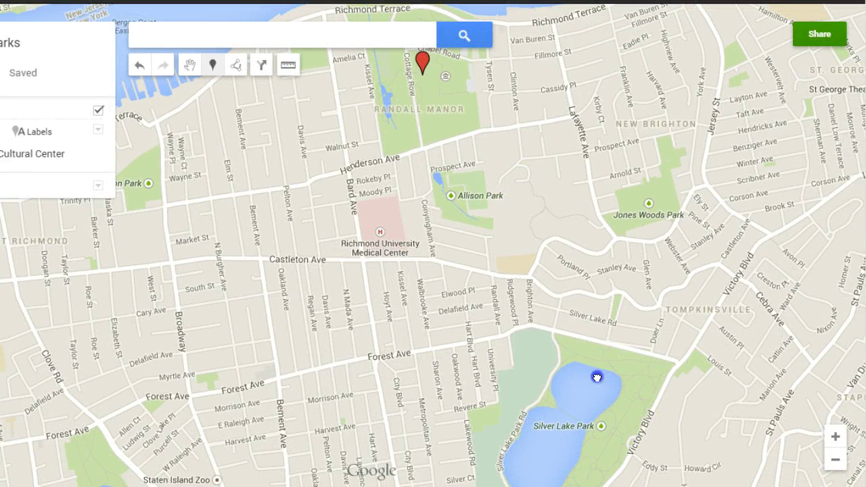
pyautogui.click(604, 406)
pyautogui.write('Silver Lake Park')
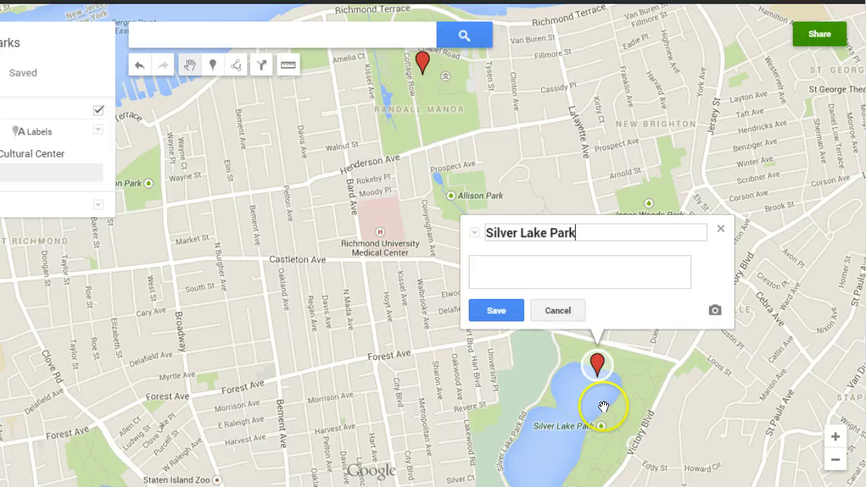
pyautogui.click(487, 306)
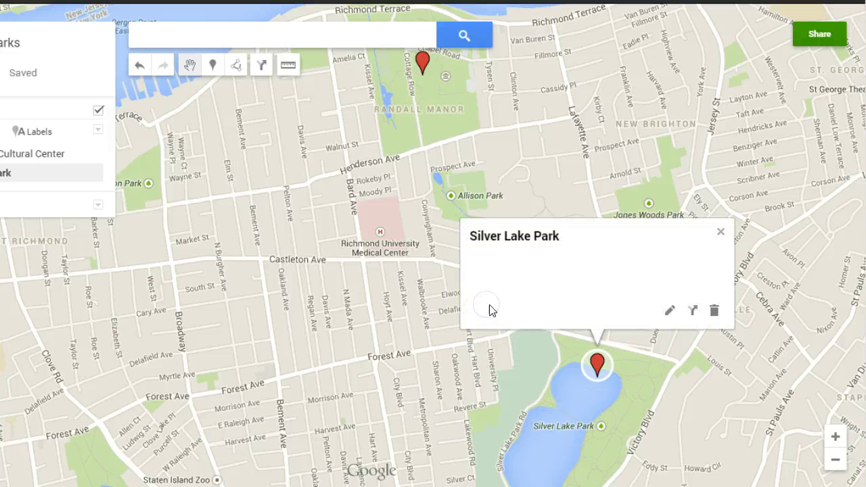
pyautogui.click(774, 243)
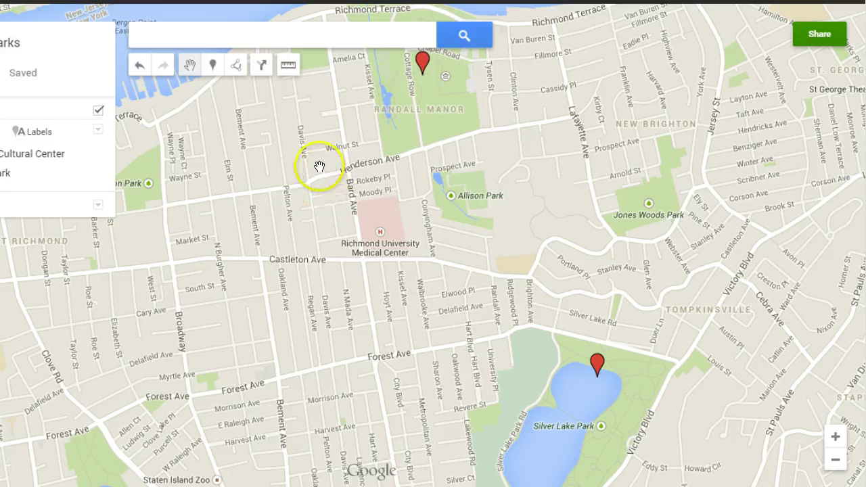
# Frame the Snug Harbor waterfront and ready the line-and-shape drawing tool.
pyautogui.moveTo(264, 169); pyautogui.dragTo(270, 266)
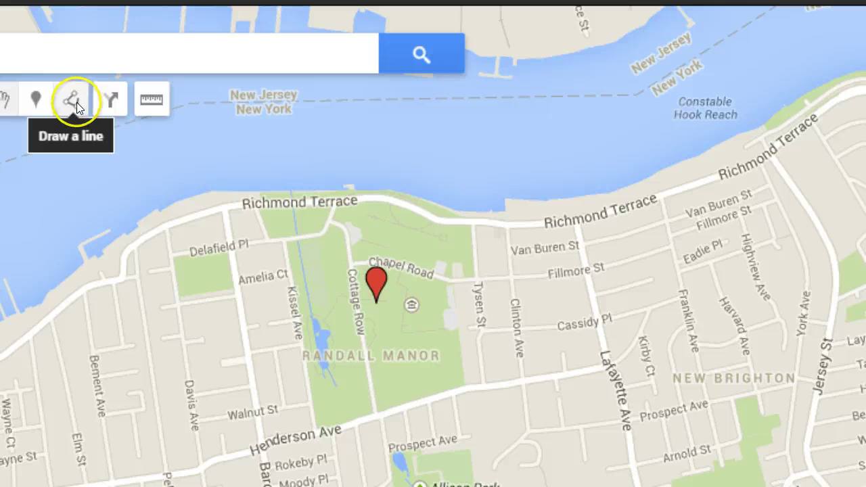
pyautogui.click(75, 103)
pyautogui.doubleClick(344, 251)
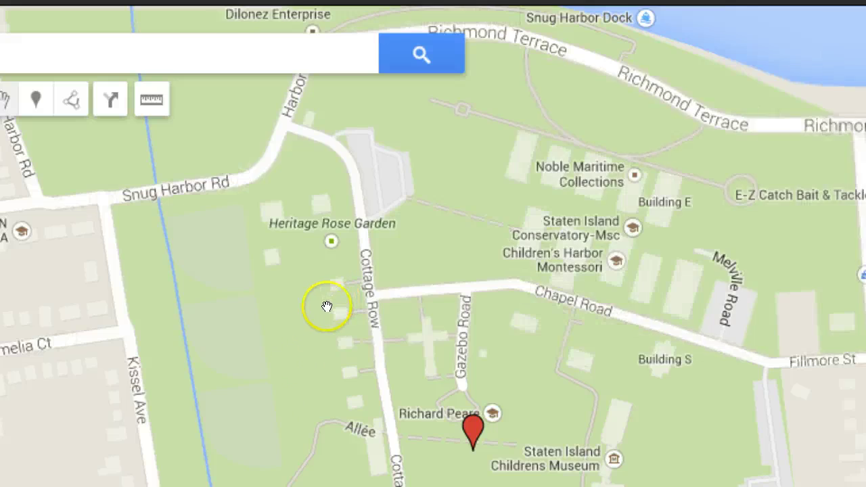
pyautogui.scroll(-1, 330, 304)
pyautogui.moveTo(321, 309); pyautogui.dragTo(312, 343)
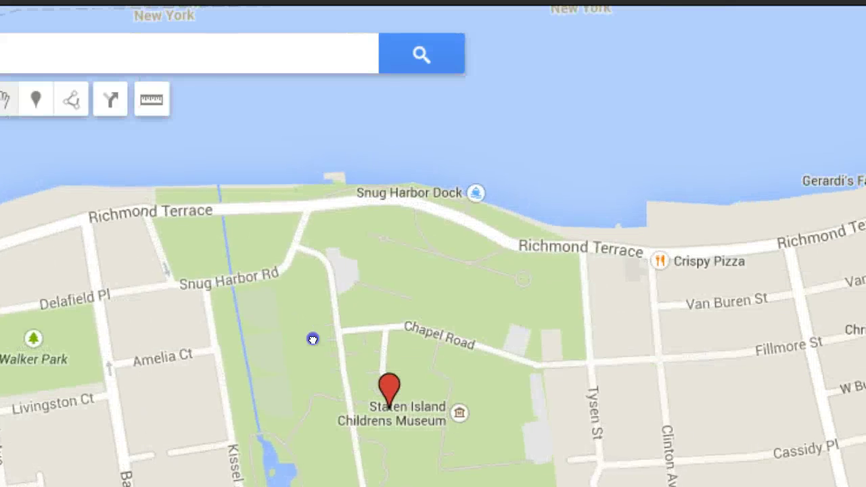
pyautogui.click(71, 101)
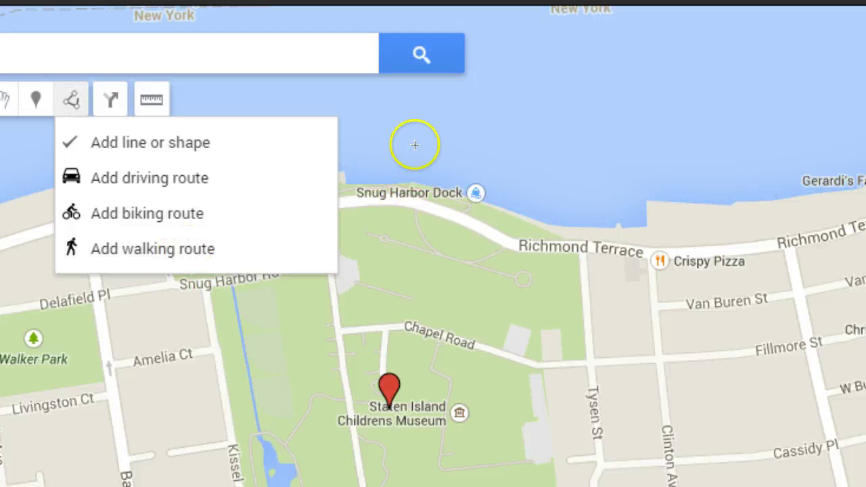
pyautogui.click(398, 129)
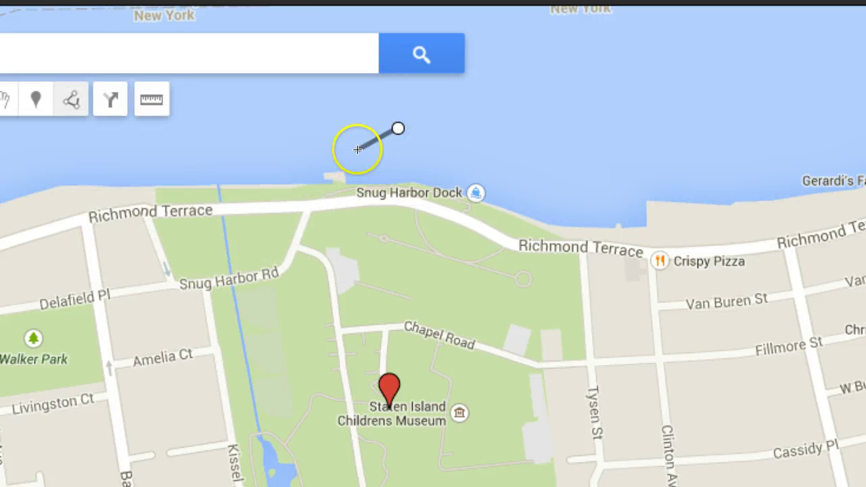
pyautogui.press('Escape')
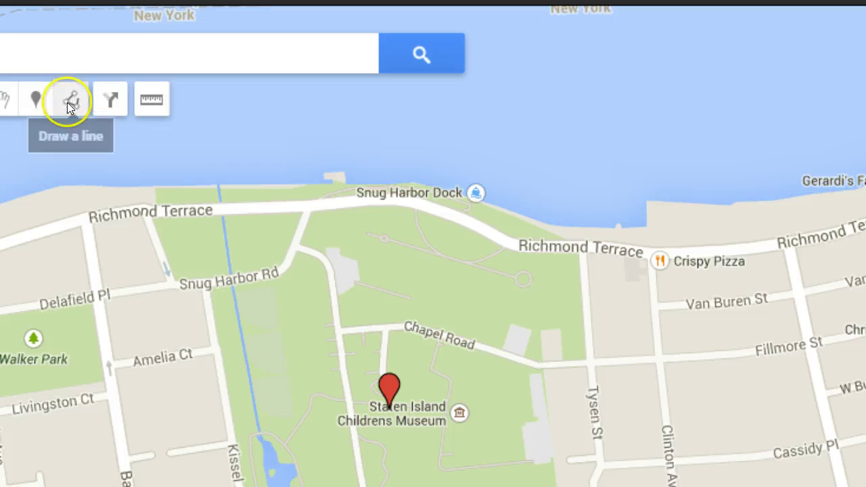
# Trace Snug Harbor's boundary via Tysen St, Henderson Ave and Kissel Ave, closing the polygon.
pyautogui.click(152, 189)
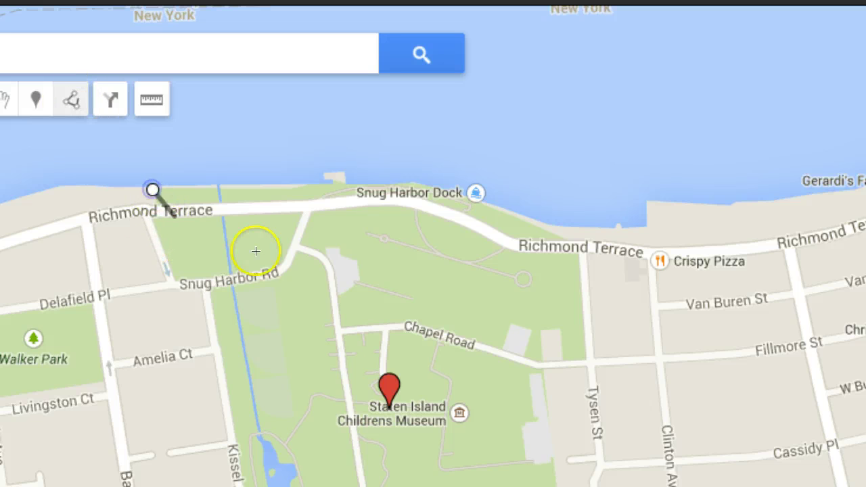
pyautogui.click(401, 185)
pyautogui.click(579, 247)
pyautogui.click(589, 360)
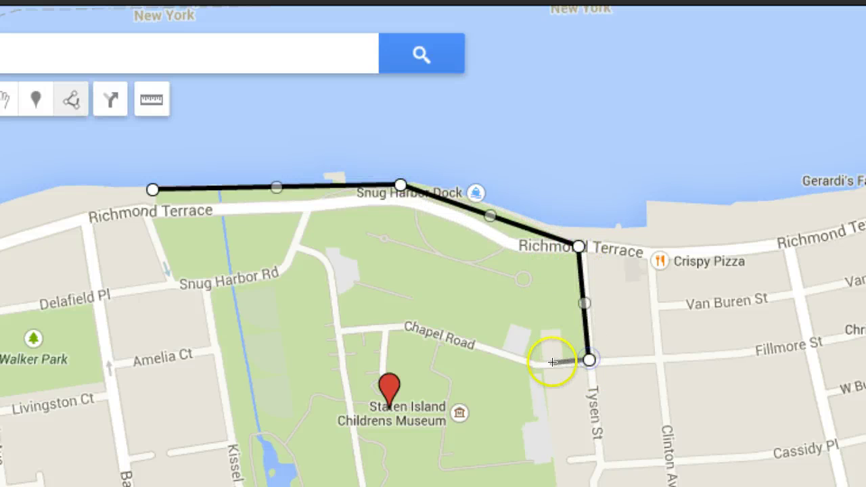
pyautogui.click(539, 368)
pyautogui.click(553, 462)
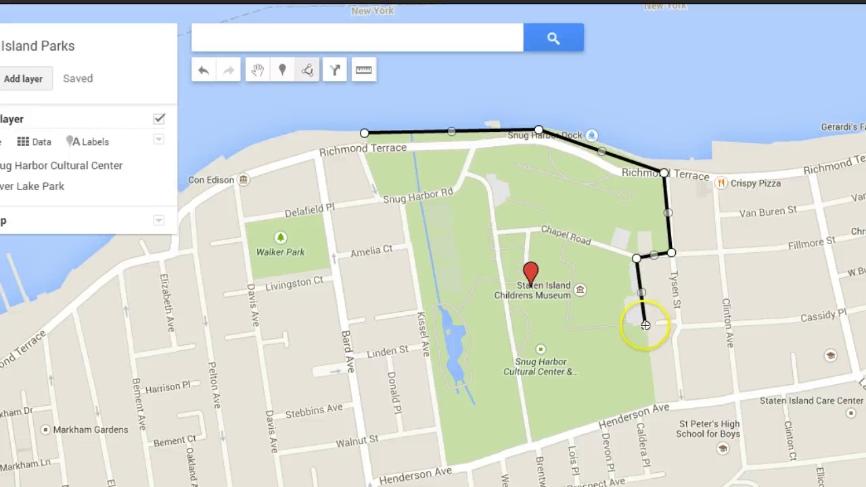
pyautogui.click(655, 406)
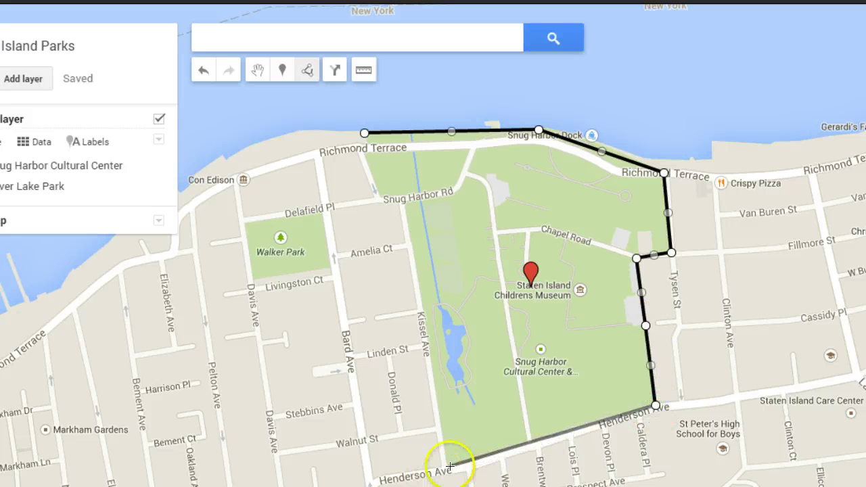
pyautogui.click(474, 463)
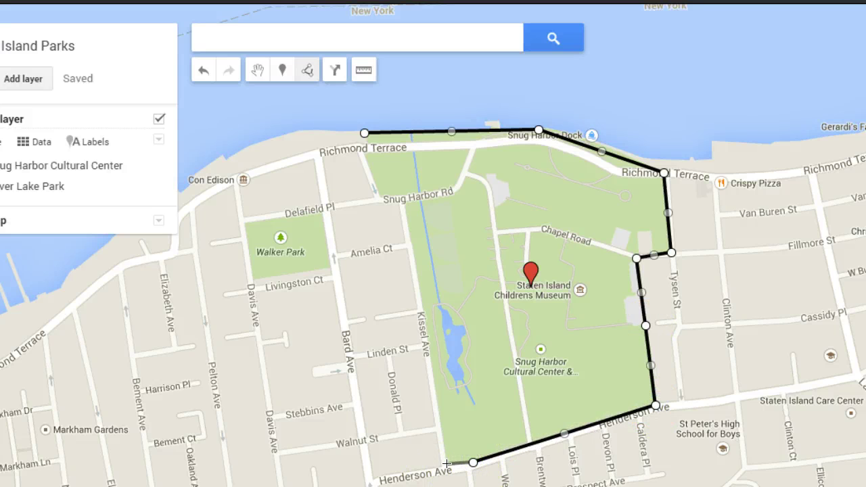
pyautogui.click(448, 463)
pyautogui.click(402, 193)
pyautogui.click(380, 195)
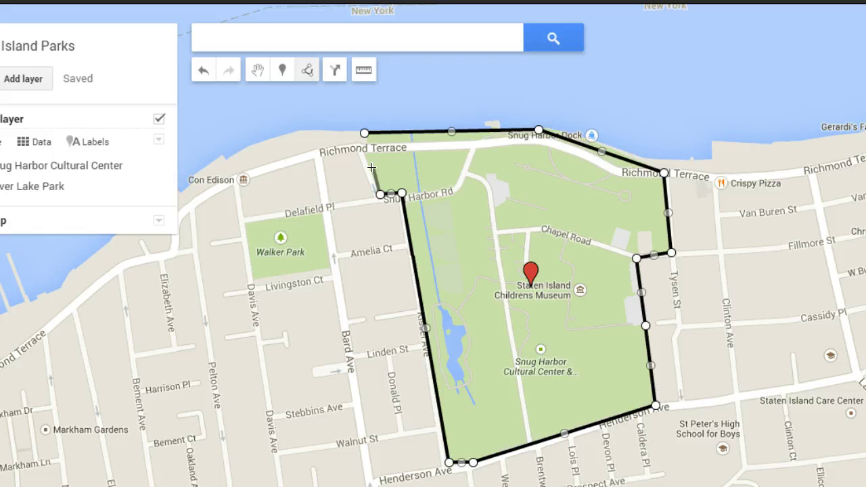
pyautogui.click(365, 135)
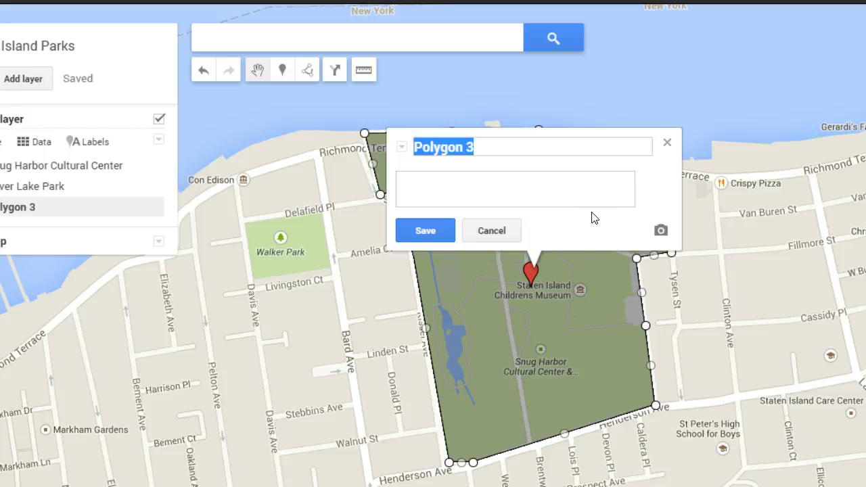
# Name the polygon 'Snug Harbor' and save it.
pyautogui.write('Snug Harbor')
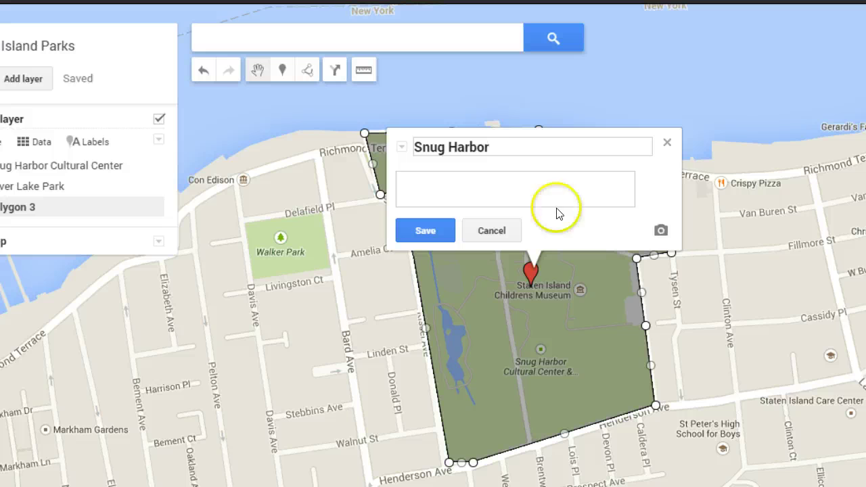
pyautogui.click(422, 231)
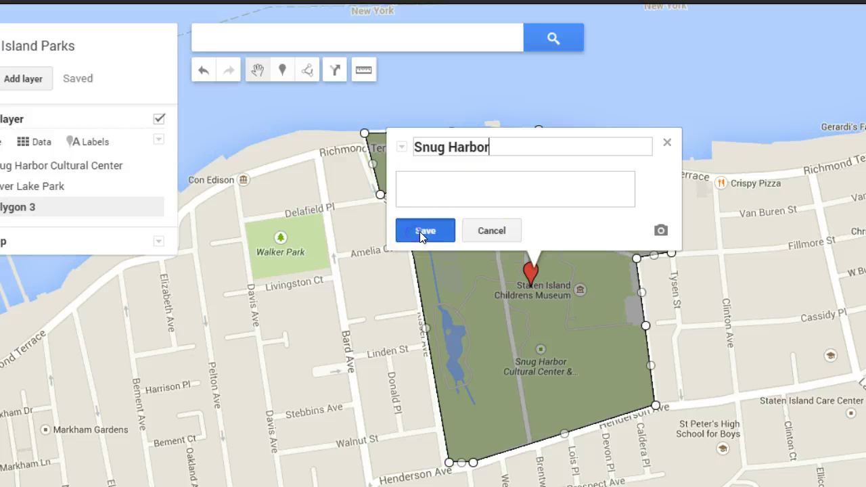
pyautogui.click(357, 284)
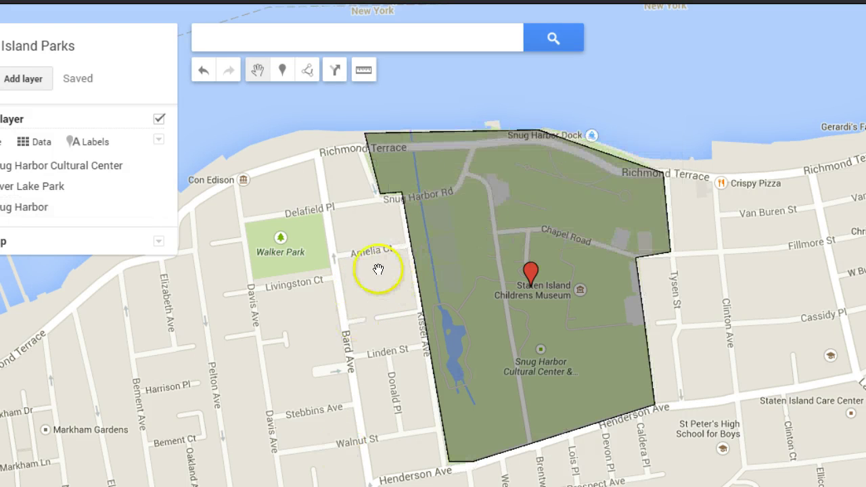
# Zoom to the Snug Harbor polygon's northwest edge and select it for editing.
pyautogui.scroll(2, 365, 163)
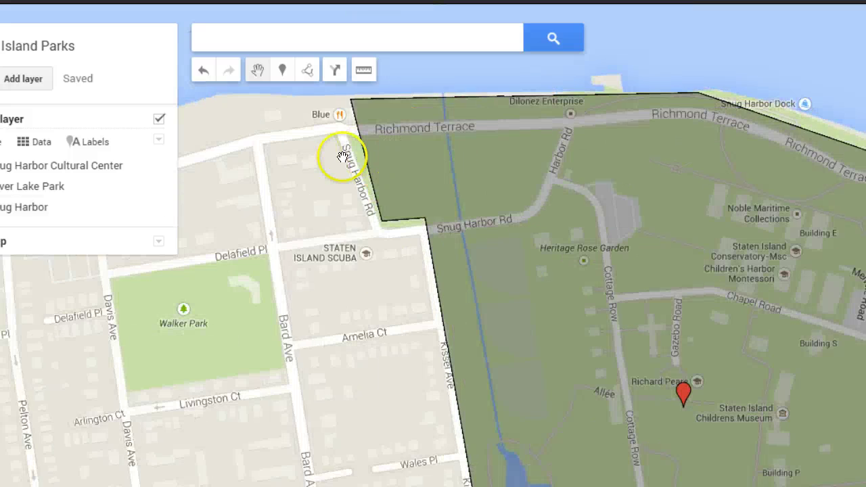
pyautogui.moveTo(308, 207); pyautogui.dragTo(309, 421)
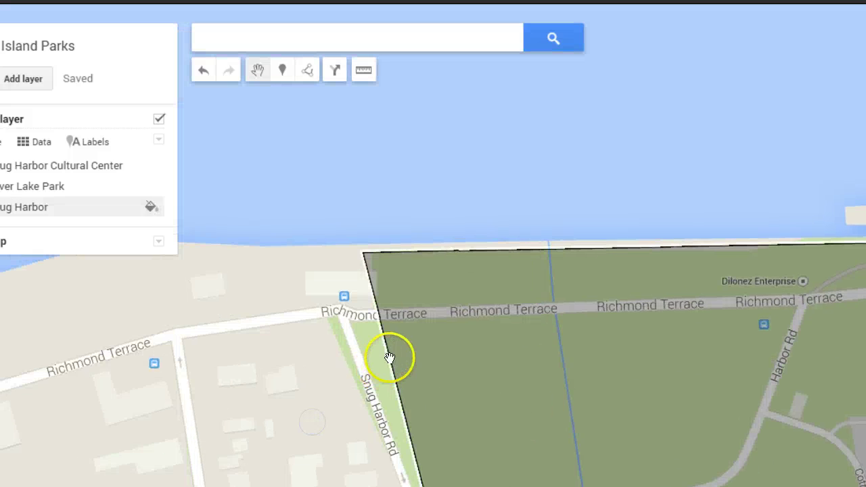
pyautogui.click(390, 364)
pyautogui.click(524, 237)
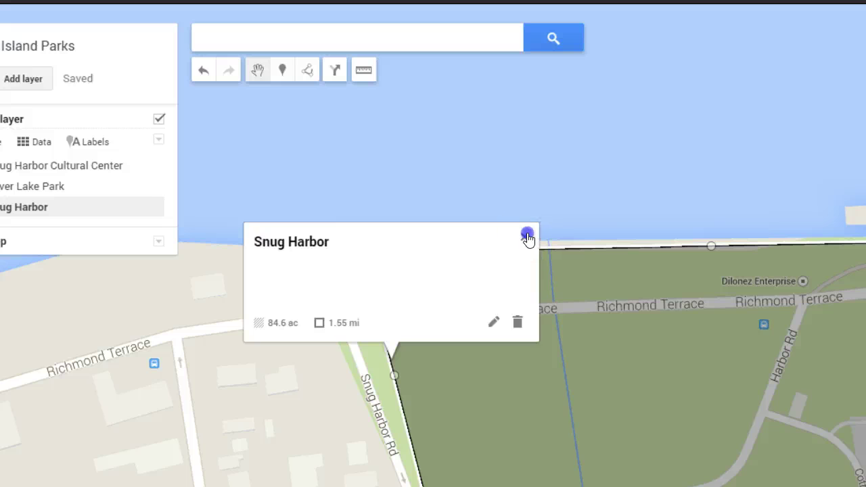
pyautogui.click(364, 253)
# Pull the northwest corner to the shoreline and the lower corners onto Snug Harbor Rd.
pyautogui.moveTo(364, 253); pyautogui.dragTo(320, 248)
pyautogui.moveTo(420, 485); pyautogui.dragTo(417, 452)
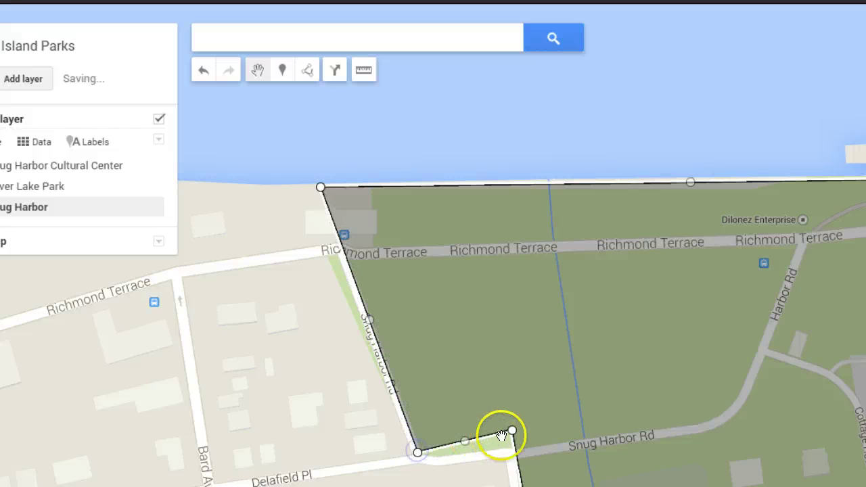
pyautogui.moveTo(512, 435); pyautogui.dragTo(514, 459)
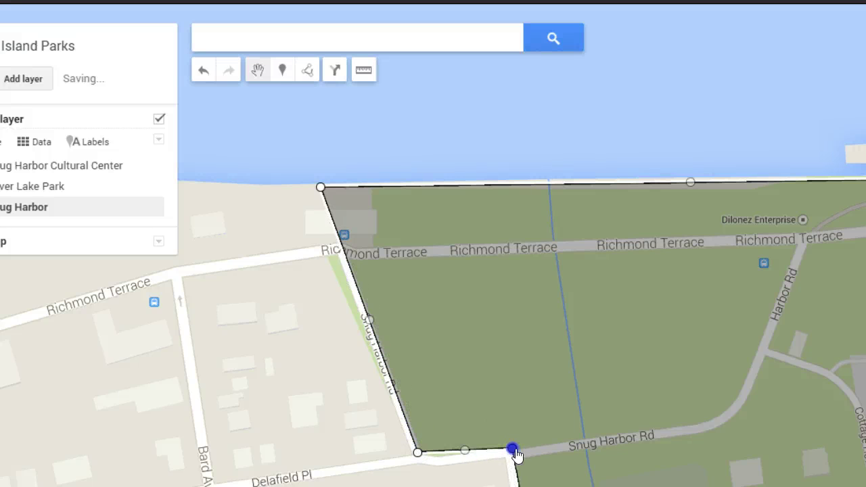
# Adjust the polygon's corners near Fillmore St and Tysen St on its eastern side.
pyautogui.scroll(-1, 392, 381)
pyautogui.moveTo(865, 447); pyautogui.dragTo(740, 290)
pyautogui.moveTo(731, 390); pyautogui.dragTo(719, 292)
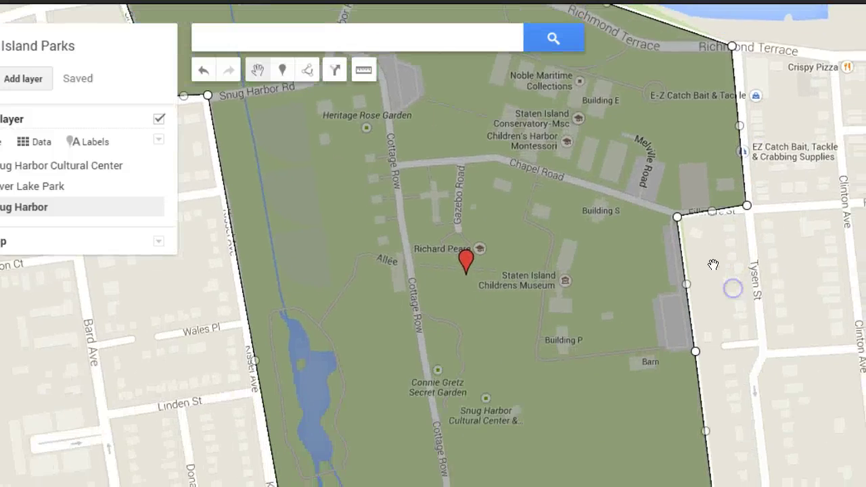
pyautogui.scroll(1, 711, 271)
pyautogui.moveTo(655, 196); pyautogui.dragTo(658, 198)
pyautogui.moveTo(793, 177); pyautogui.dragTo(790, 197)
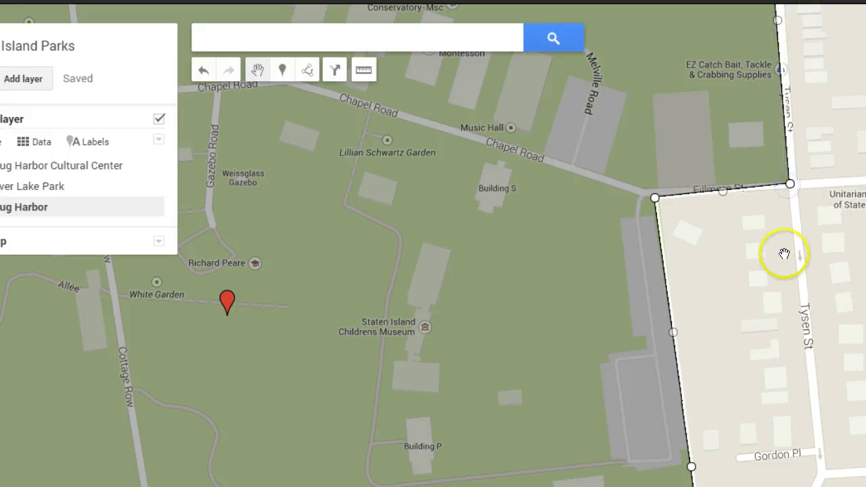
# Shift the polygon and fit its bottom-left corner and bottom edge along Henderson Ave.
pyautogui.scroll(-1, 770, 275)
pyautogui.moveTo(827, 443); pyautogui.dragTo(865, 278)
pyautogui.moveTo(619, 322); pyautogui.dragTo(636, 310)
pyautogui.scroll(1, 418, 453)
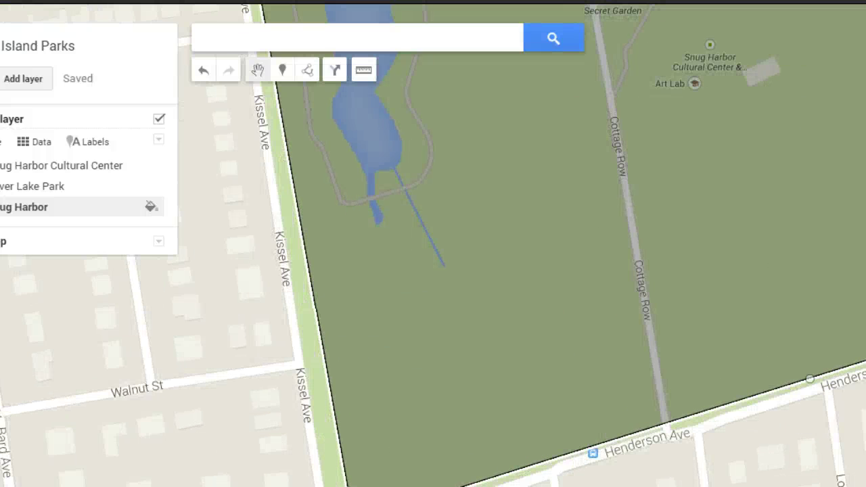
pyautogui.moveTo(379, 467); pyautogui.dragTo(379, 411)
pyautogui.moveTo(348, 437); pyautogui.dragTo(331, 473)
pyautogui.moveTo(444, 440); pyautogui.dragTo(449, 452)
# Bend the polygon's top edge out to the shoreline, then deselect it.
pyautogui.scroll(-2, 569, 406)
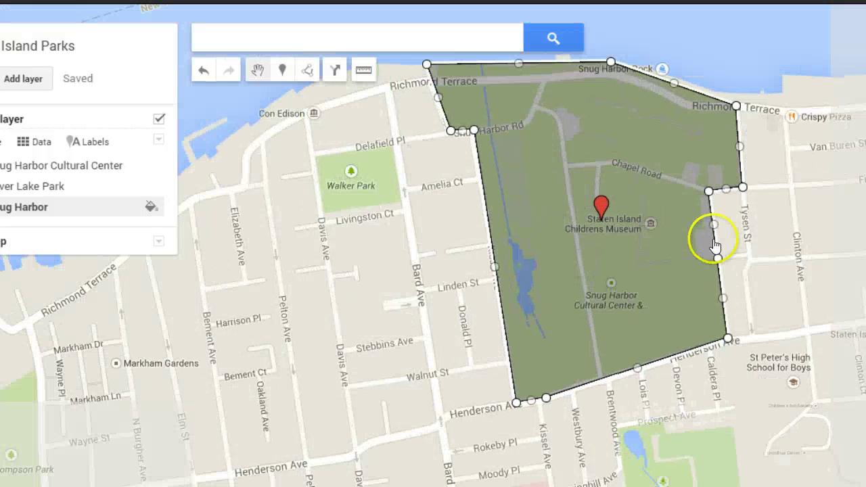
pyautogui.moveTo(737, 74); pyautogui.dragTo(683, 162)
pyautogui.scroll(1, 679, 187)
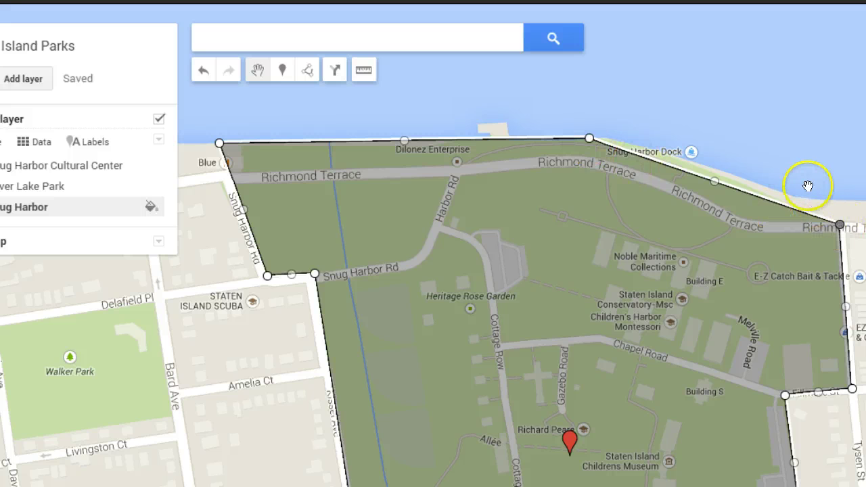
pyautogui.scroll(2, 805, 186)
pyautogui.moveTo(821, 189); pyautogui.dragTo(854, 212)
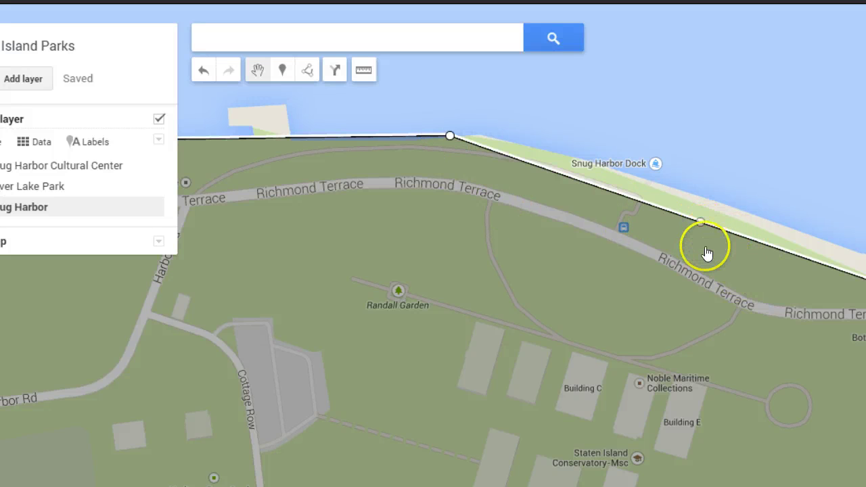
pyautogui.moveTo(701, 227); pyautogui.dragTo(711, 197)
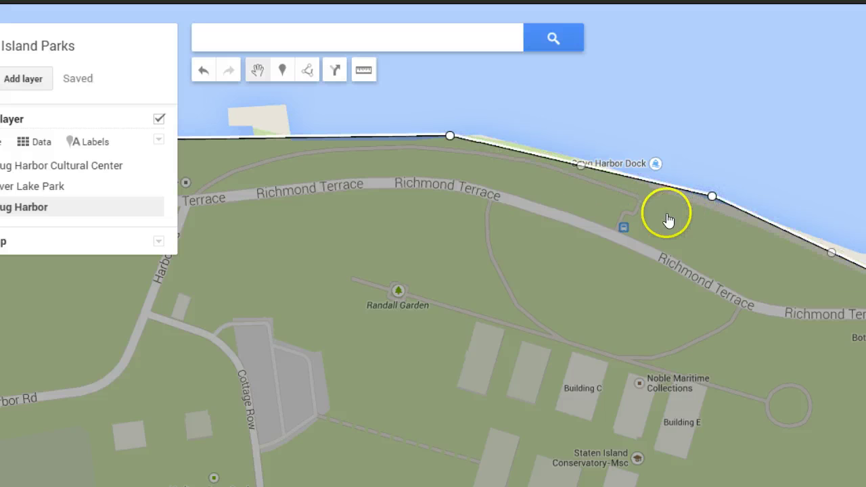
pyautogui.scroll(-2, 467, 203)
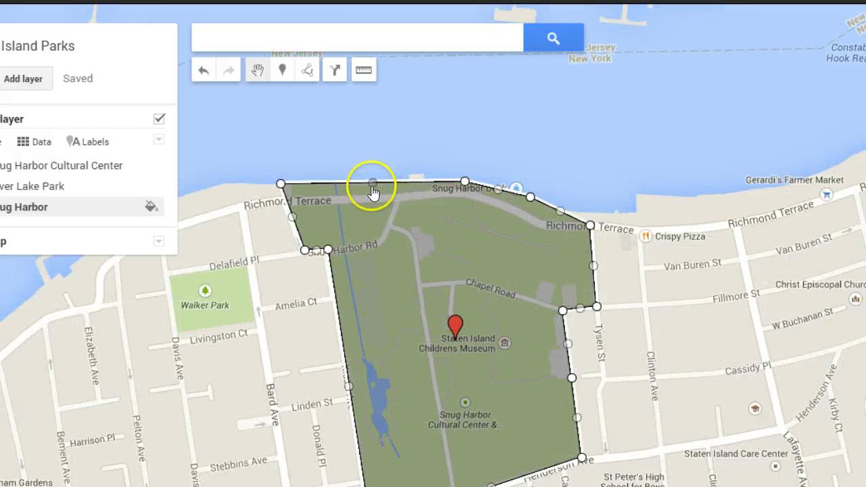
pyautogui.scroll(1, 373, 188)
pyautogui.moveTo(373, 180); pyautogui.dragTo(373, 174)
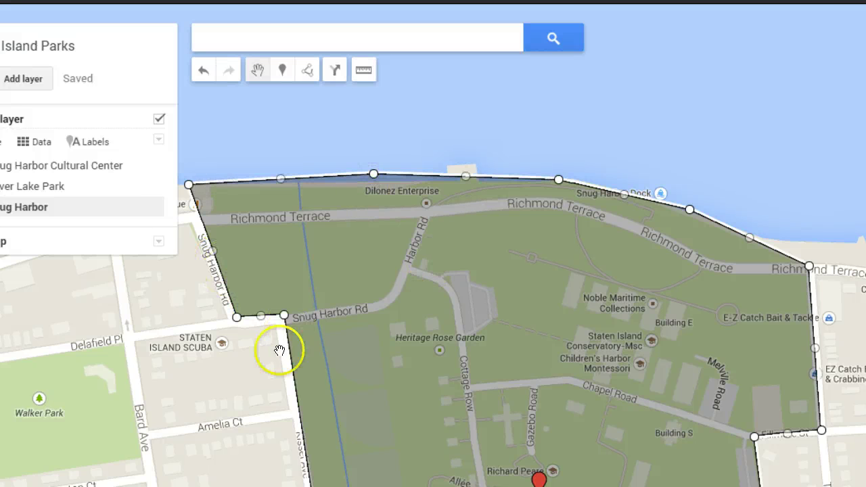
pyautogui.scroll(-1, 248, 368)
pyautogui.moveTo(681, 345); pyautogui.dragTo(727, 156)
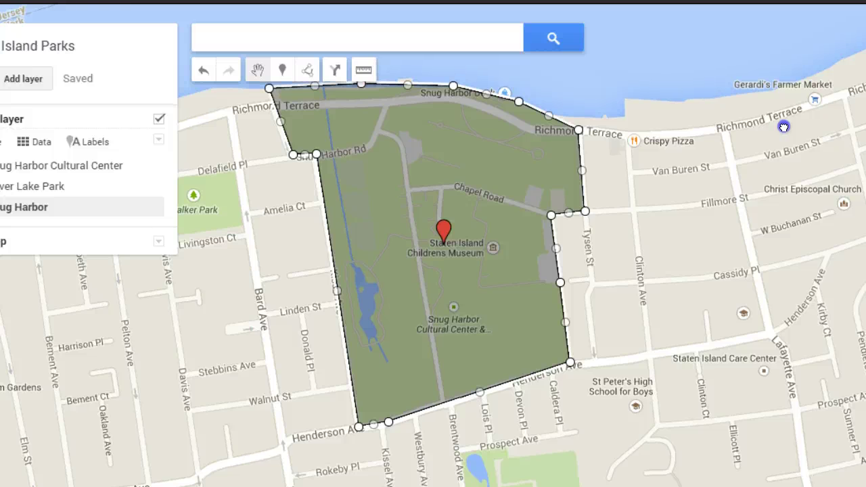
pyautogui.moveTo(300, 199); pyautogui.dragTo(320, 297)
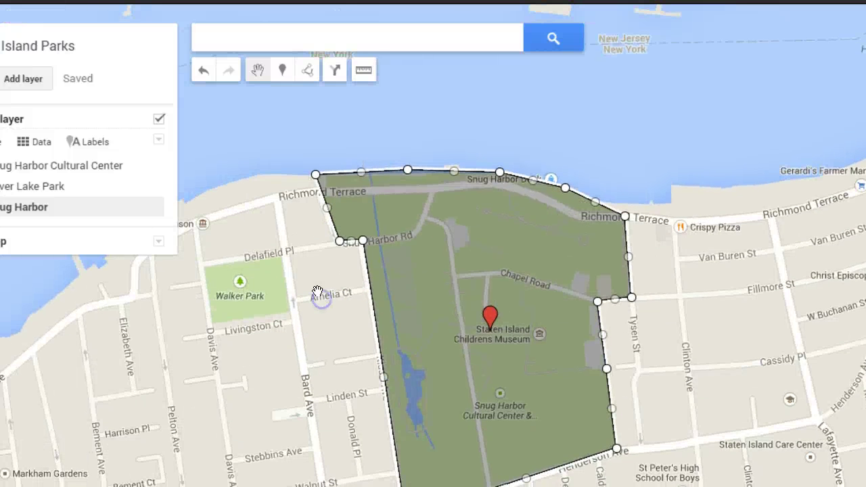
pyautogui.click(301, 279)
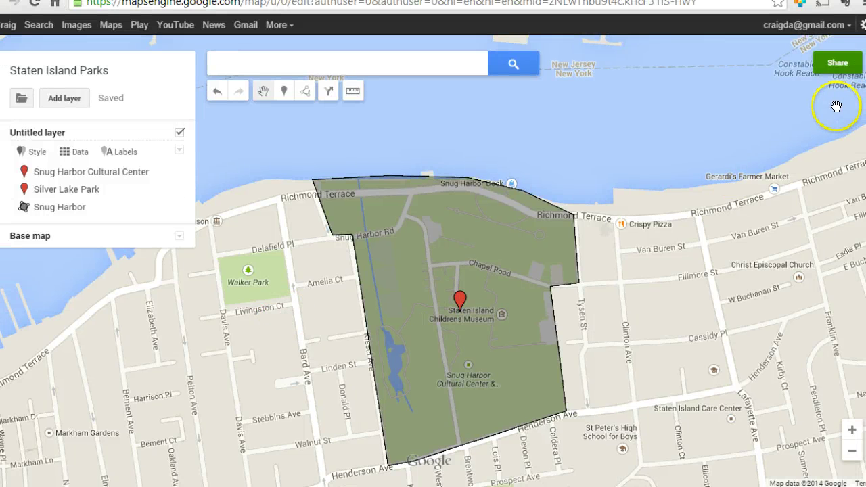
# Share the map, keeping the title Staten Island Parks, to reach its sharing settings.
pyautogui.click(838, 63)
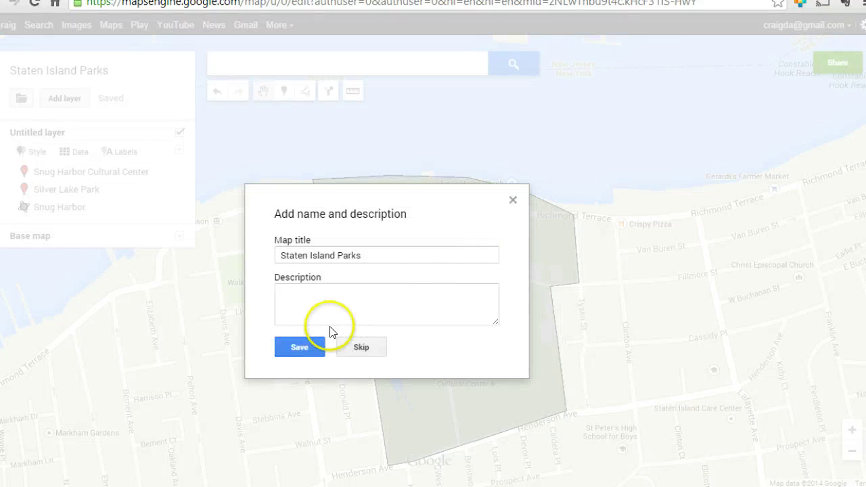
pyautogui.click(302, 347)
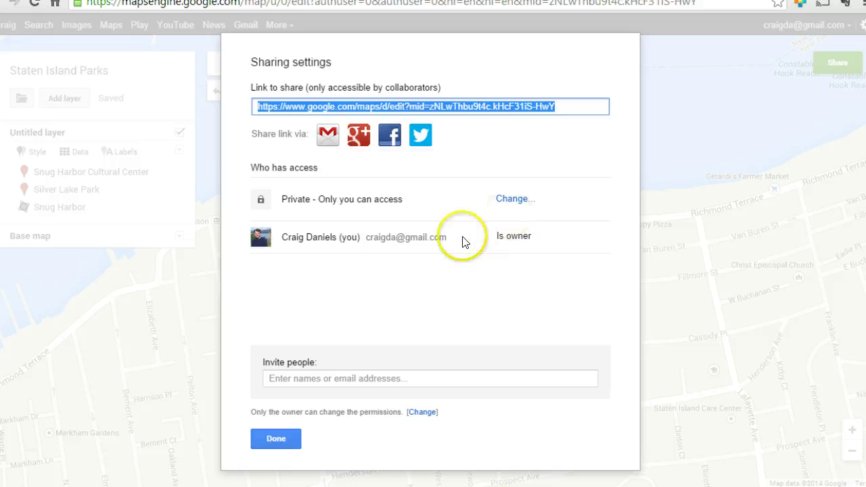
# Change the Staten Island Parks map's access to Public on the web, save, and close sharing.
pyautogui.click(504, 199)
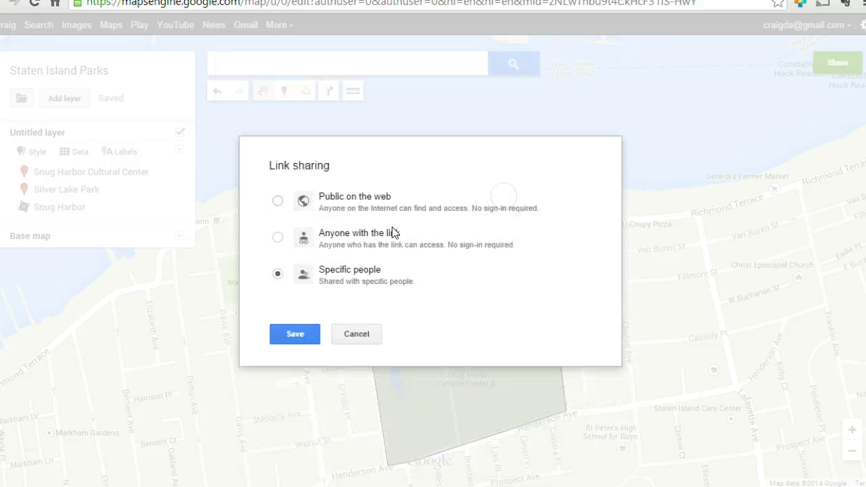
pyautogui.click(278, 203)
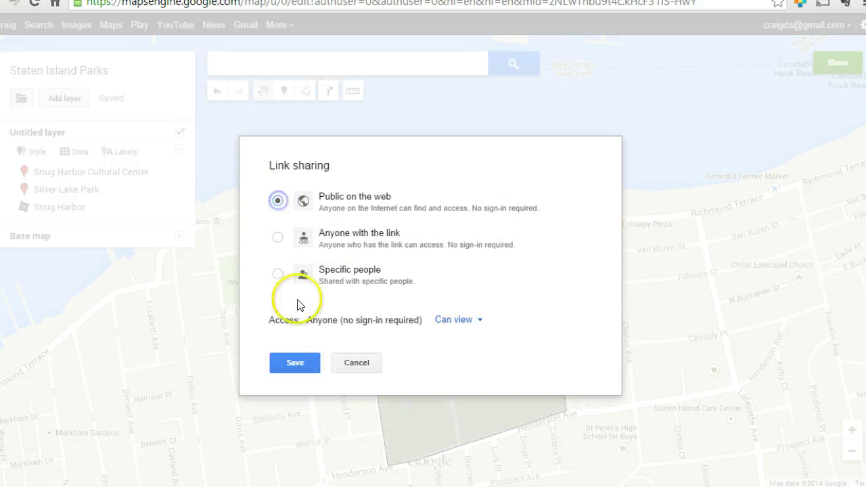
pyautogui.click(292, 362)
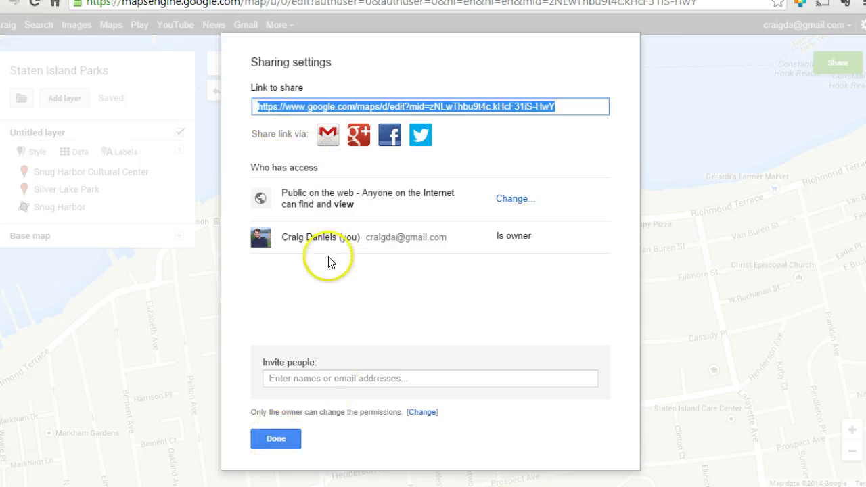
pyautogui.click(275, 440)
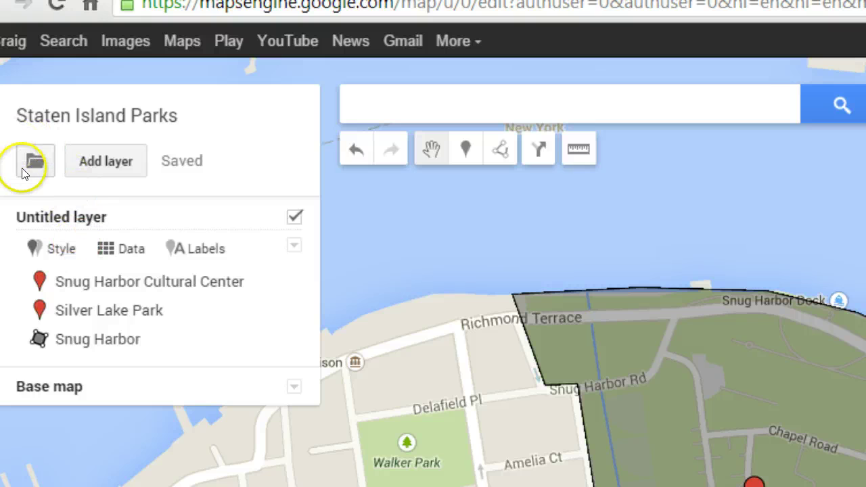
# Copy the map's 640×480 iframe embed code from Embed on my site, then close the dialog.
pyautogui.click(34, 163)
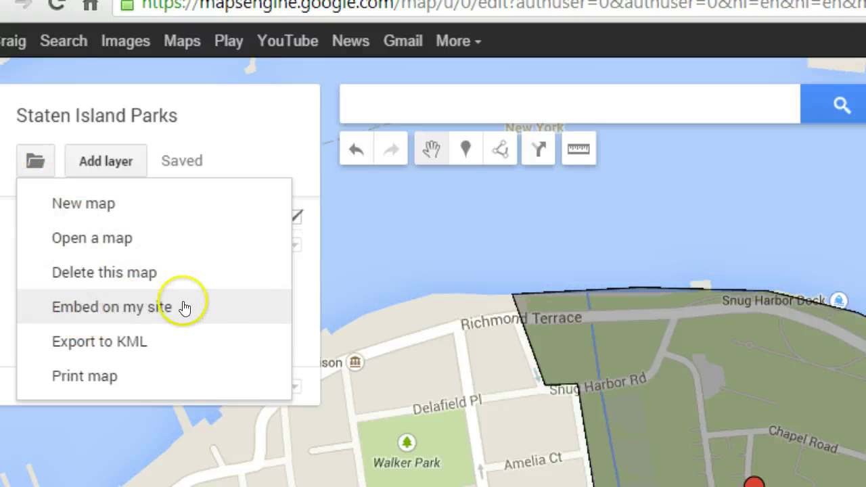
pyautogui.click(122, 310)
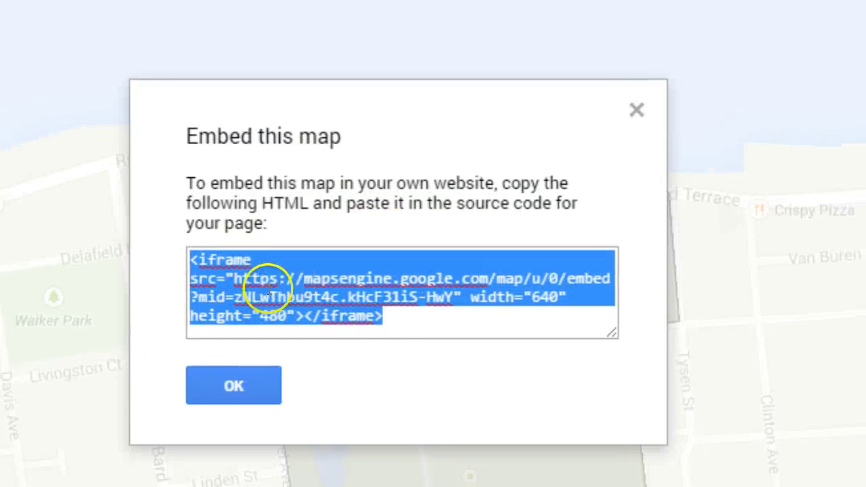
pyautogui.rightClick(591, 442)
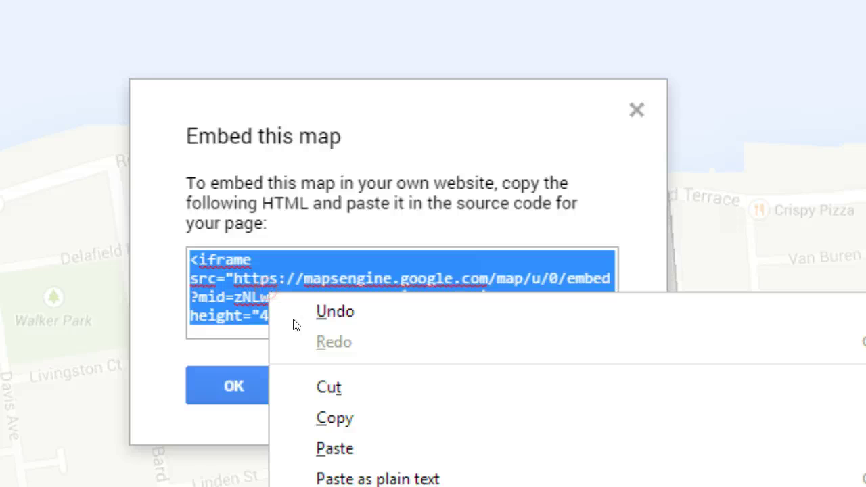
pyautogui.click(346, 416)
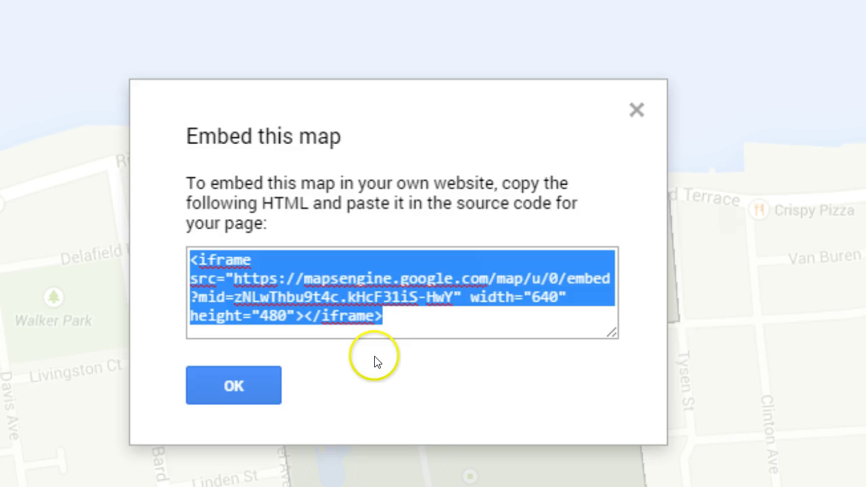
pyautogui.click(252, 388)
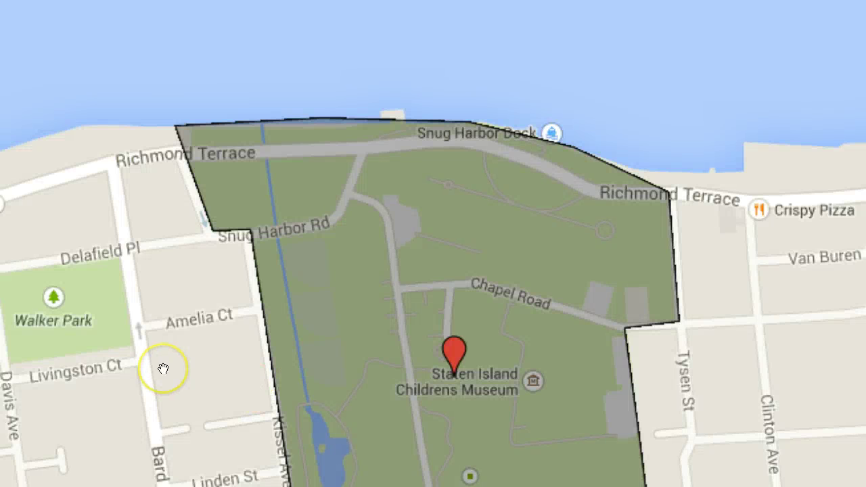